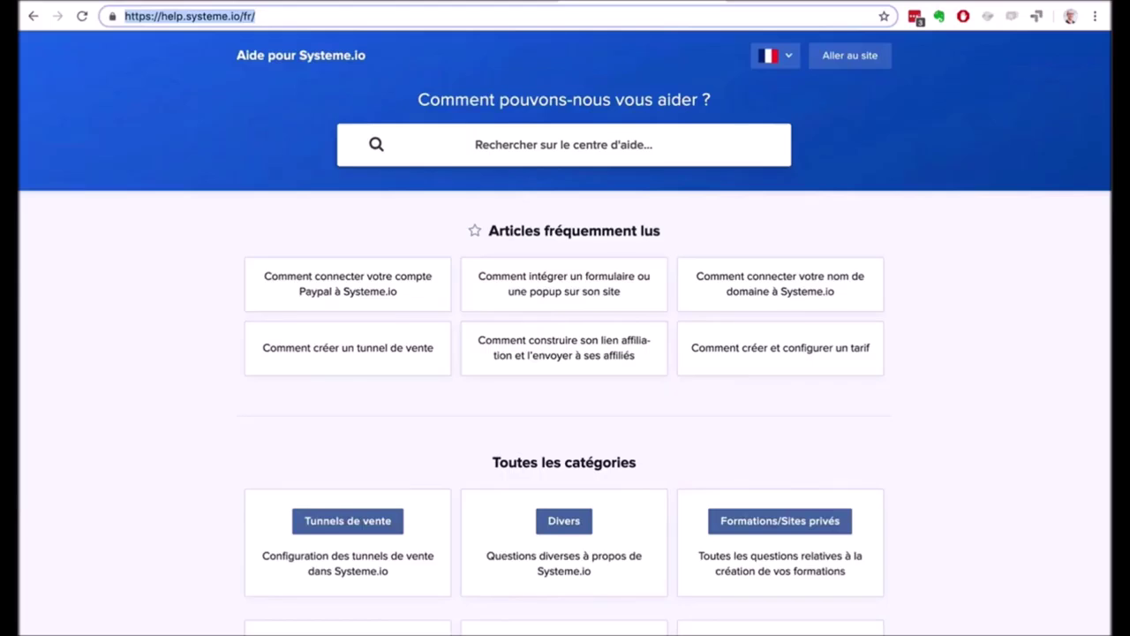
- Search the help centre for "comment créer un for" and view the article "Comment créer une page de capture ou une popup"
{"action": "left_click", "coordinate": [546, 144]}
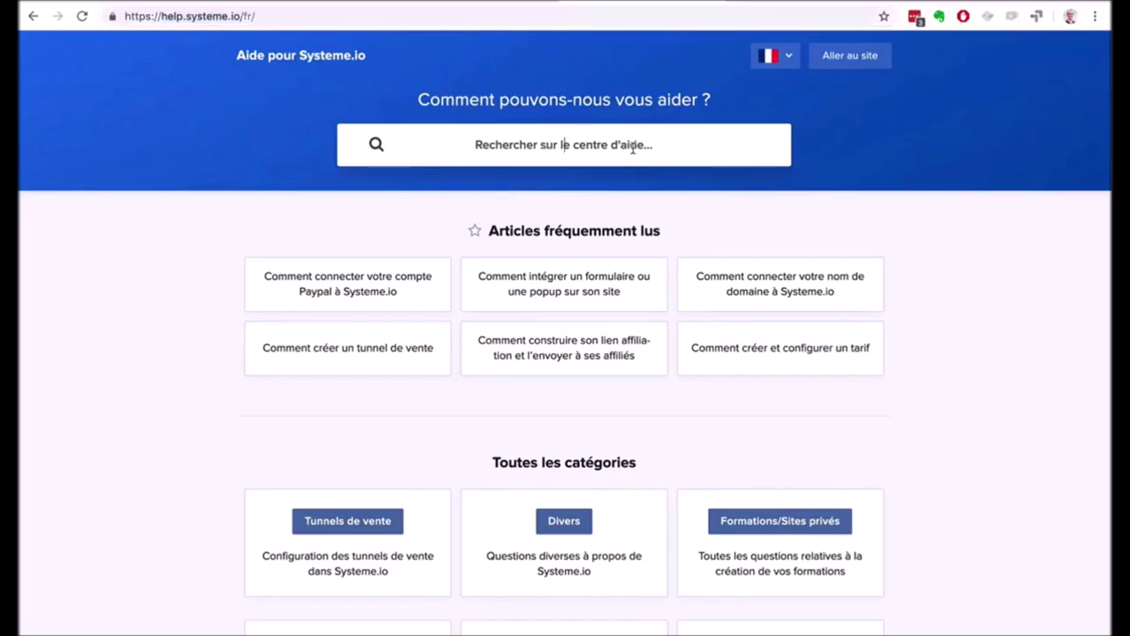
{"action": "type", "text": "comme"}
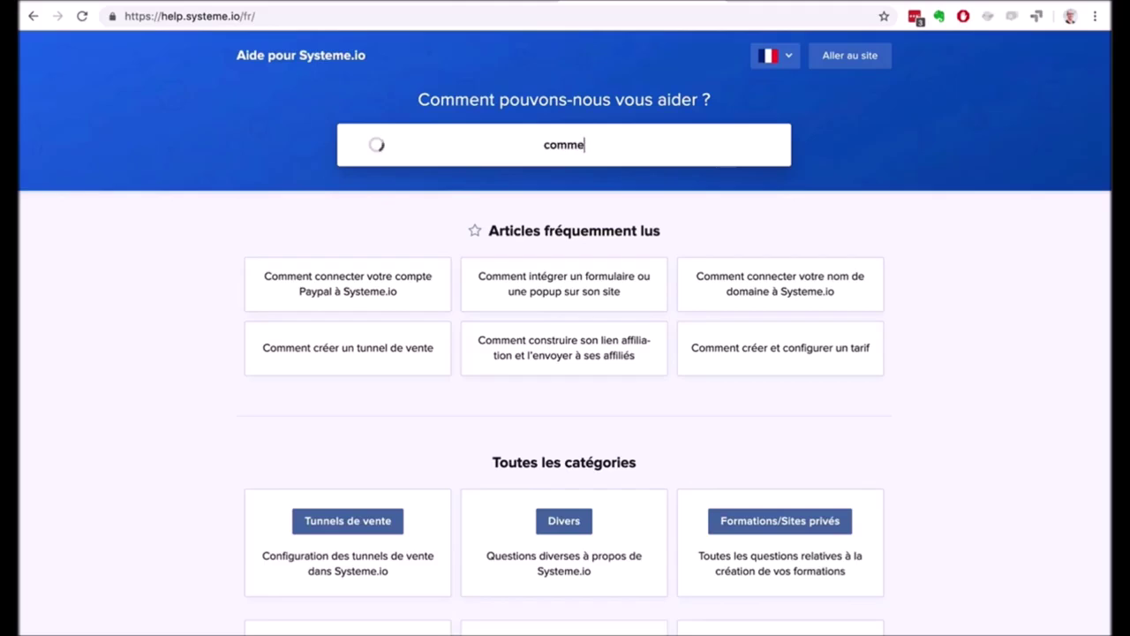
{"action": "type", "text": "nt créer un for"}
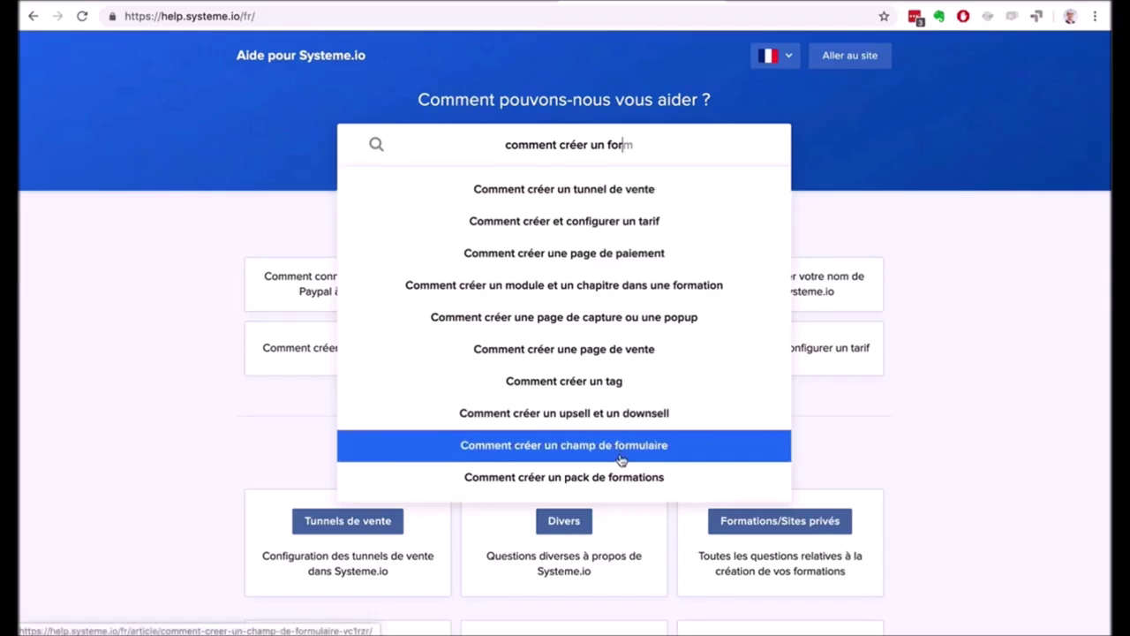
{"action": "left_click", "coordinate": [617, 329]}
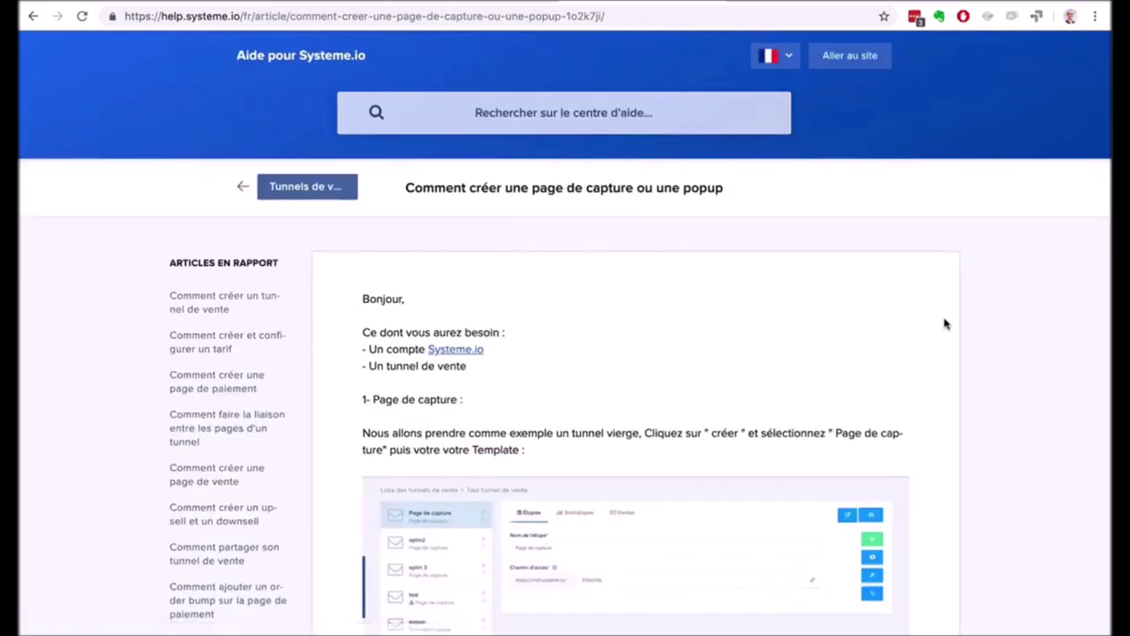
{"action": "scroll", "coordinate": [944, 323], "scroll_direction": "down", "scroll_amount": 5}
{"action": "scroll", "coordinate": [953, 320], "scroll_direction": "up", "scroll_amount": 4}
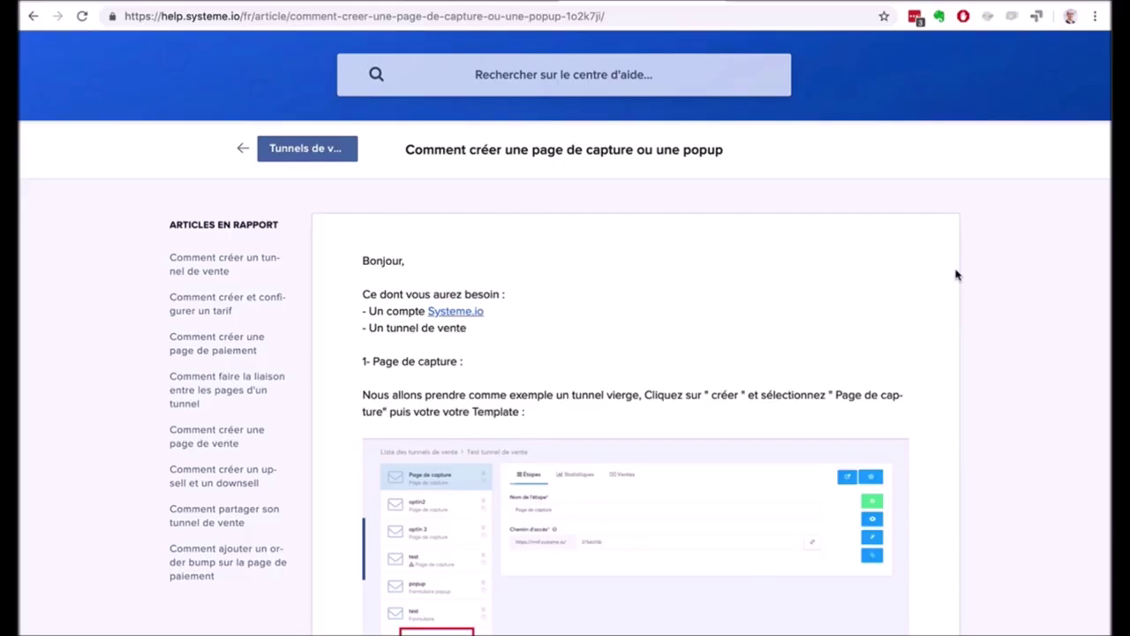
- Return to the Systeme.io dashboard and examine the affiliate dashboard, including its commission offer and affiliation links
{"action": "left_click", "coordinate": [988, 1]}
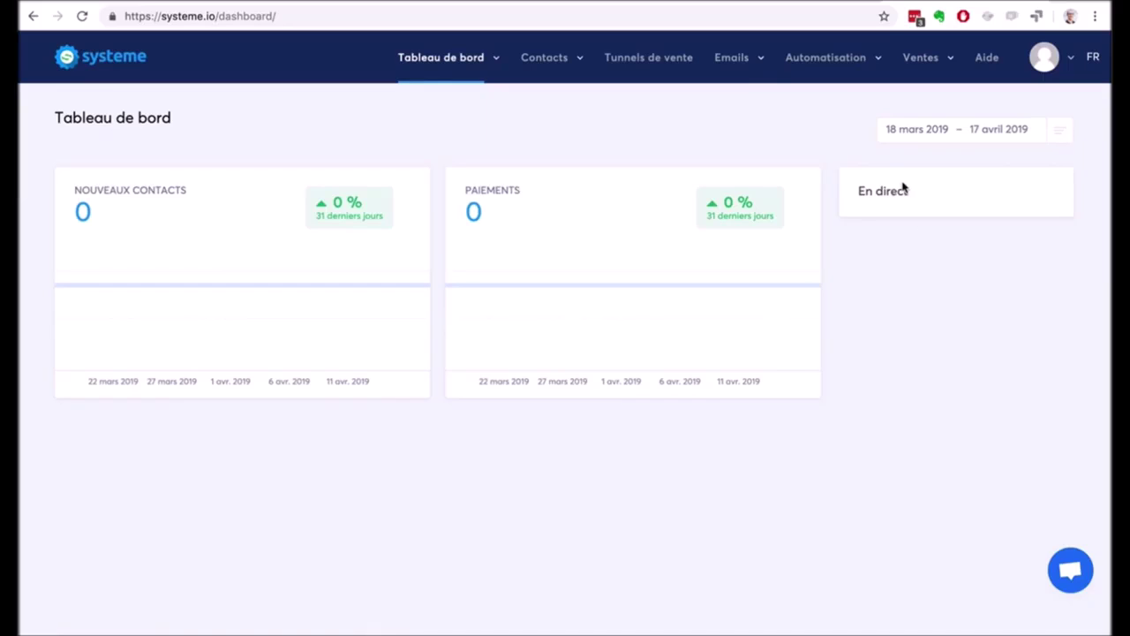
{"action": "mouse_move", "coordinate": [494, 67]}
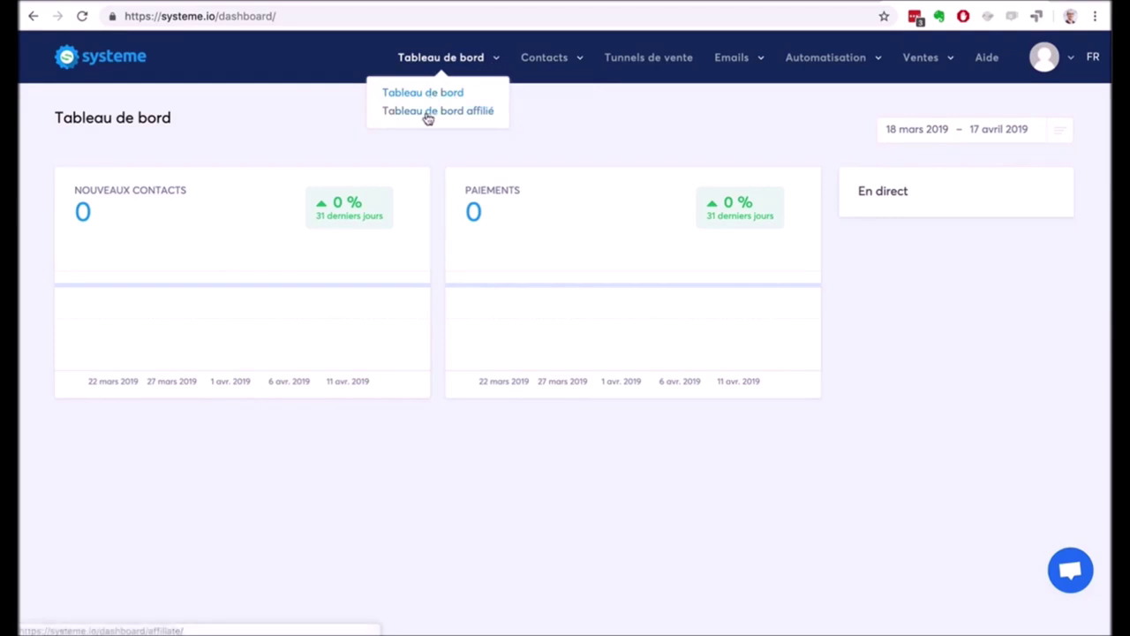
{"action": "left_click", "coordinate": [429, 113]}
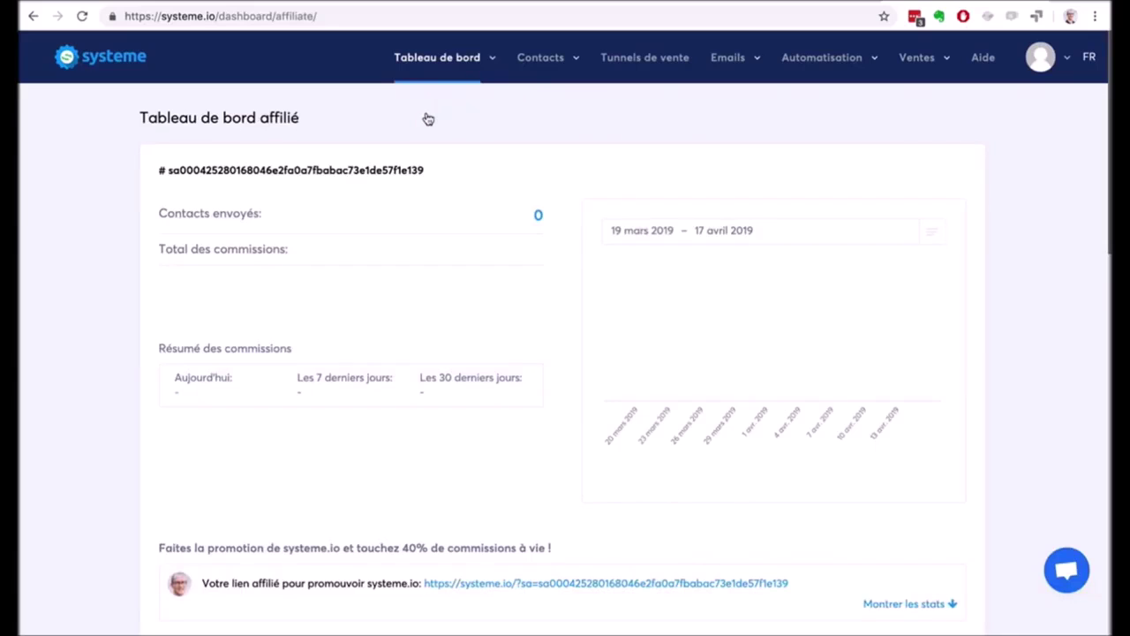
{"action": "scroll", "coordinate": [98, 294], "scroll_direction": "down", "scroll_amount": 3}
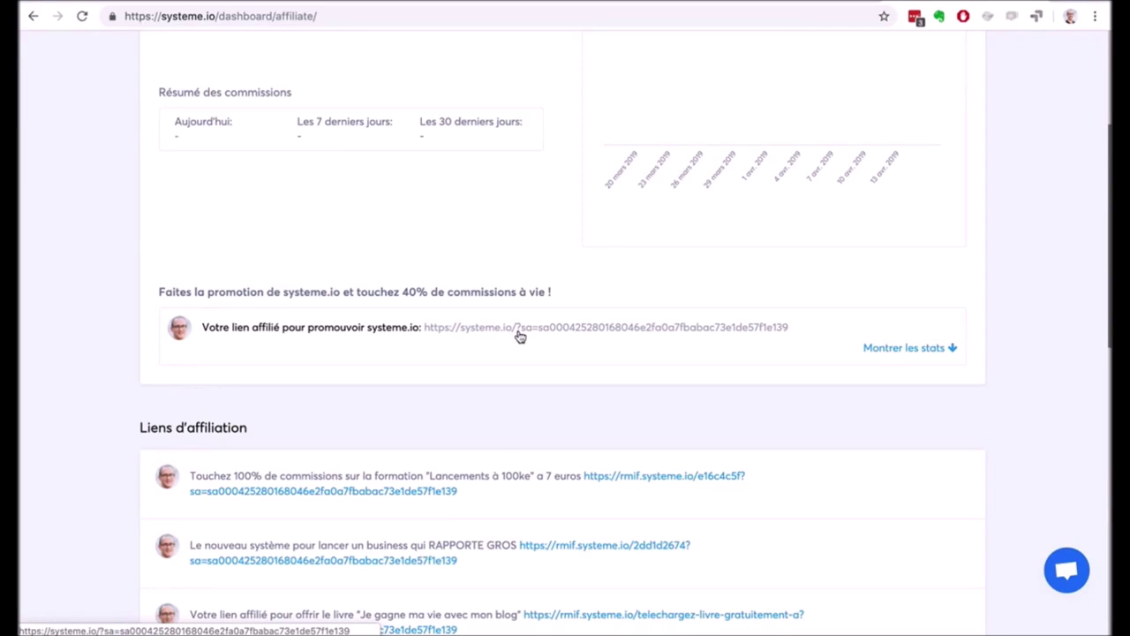
{"action": "left_click_drag", "start_coordinate": [399, 291], "coordinate": [555, 292]}
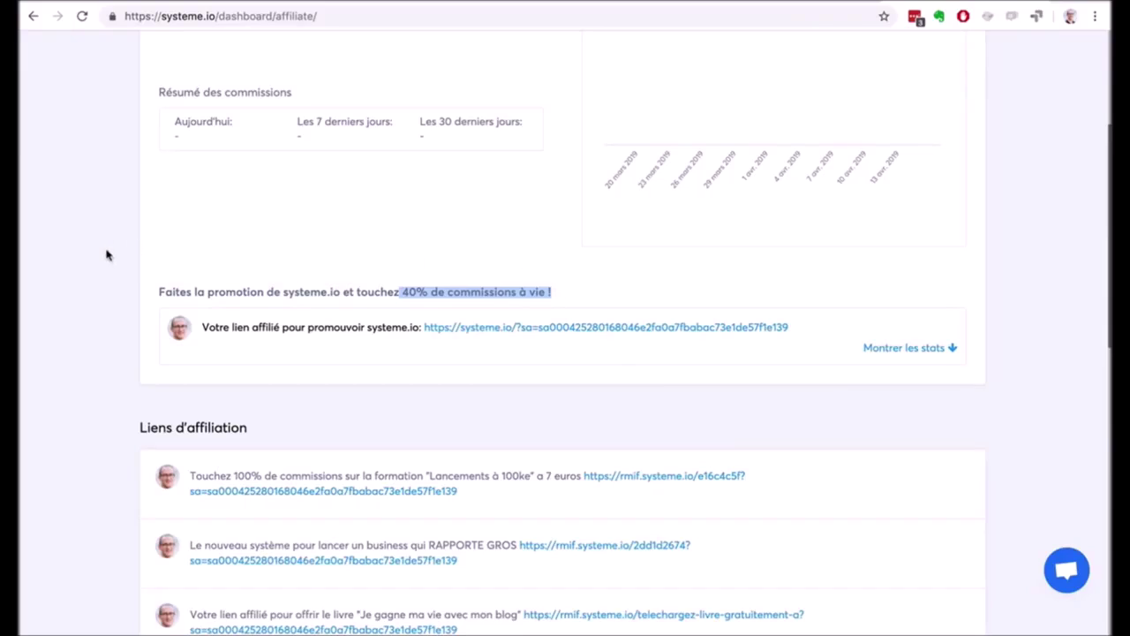
{"action": "scroll", "coordinate": [106, 255], "scroll_direction": "up", "scroll_amount": 3}
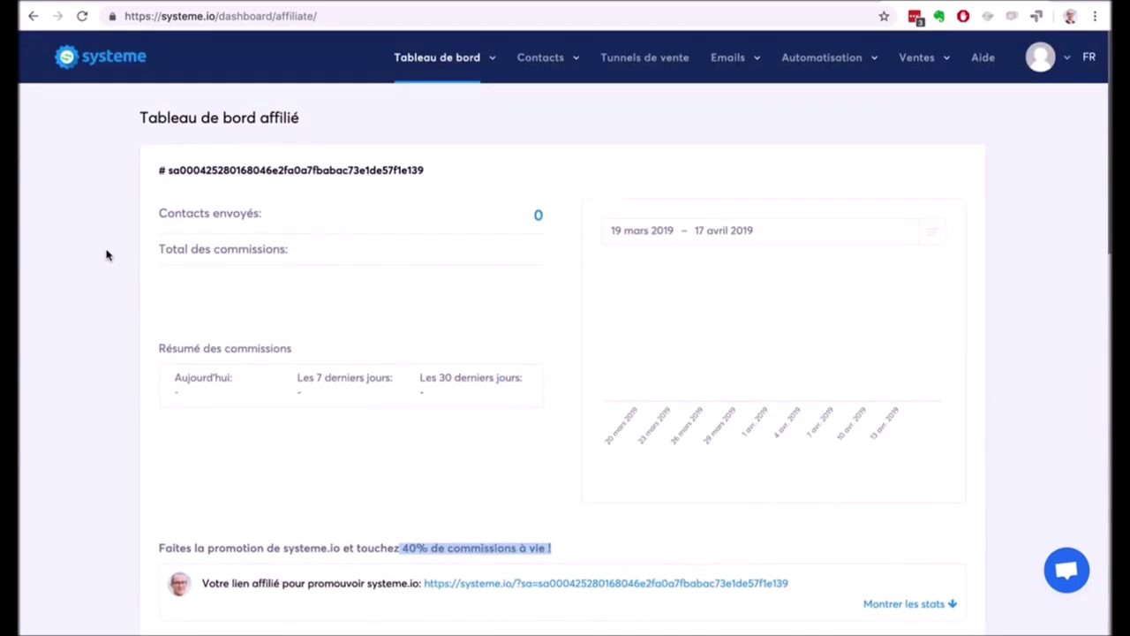
{"action": "scroll", "coordinate": [121, 283], "scroll_direction": "down", "scroll_amount": 5}
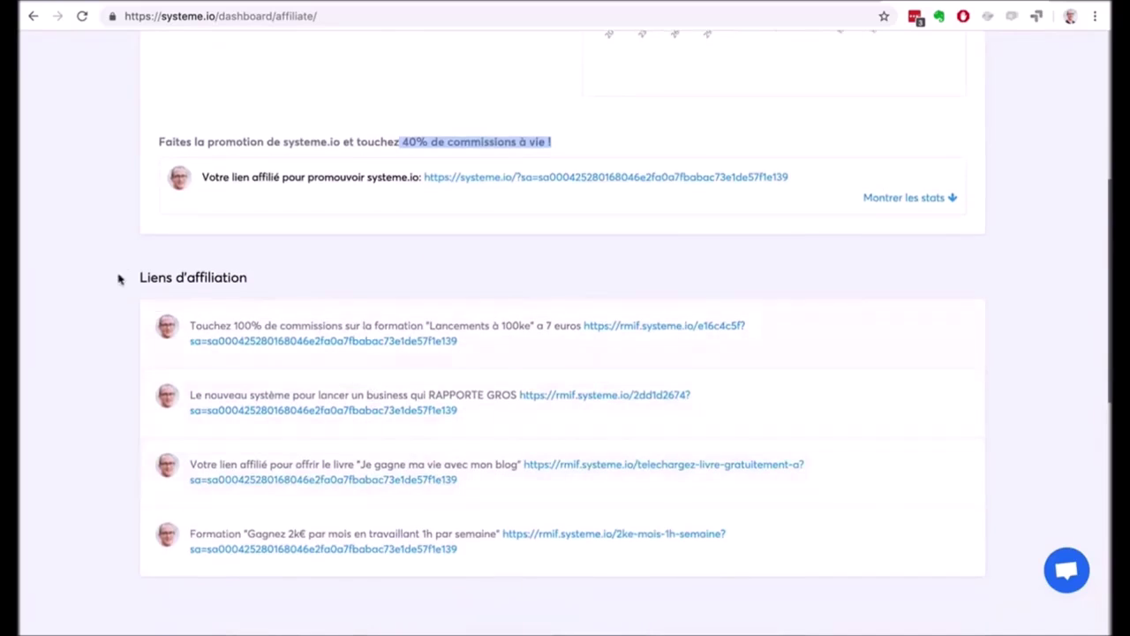
{"action": "scroll", "coordinate": [104, 269], "scroll_direction": "up", "scroll_amount": 1}
{"action": "scroll", "coordinate": [105, 268], "scroll_direction": "up", "scroll_amount": 5}
- Go back to the main dashboard, and open the contact list to examine its available filters
{"action": "mouse_move", "coordinate": [442, 82]}
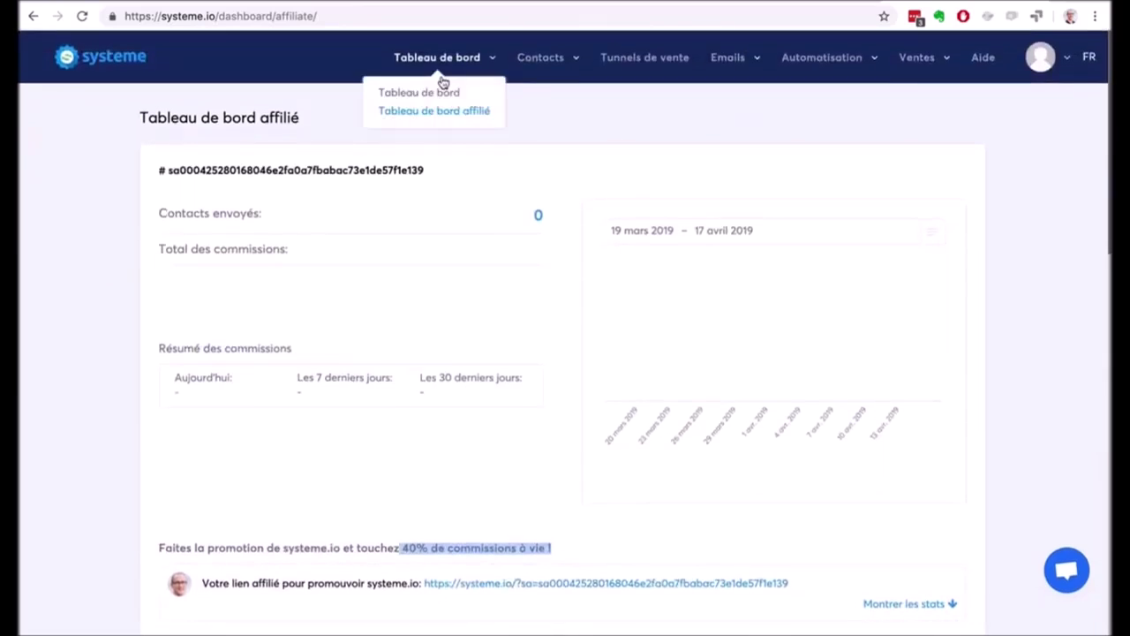
{"action": "left_click", "coordinate": [434, 93]}
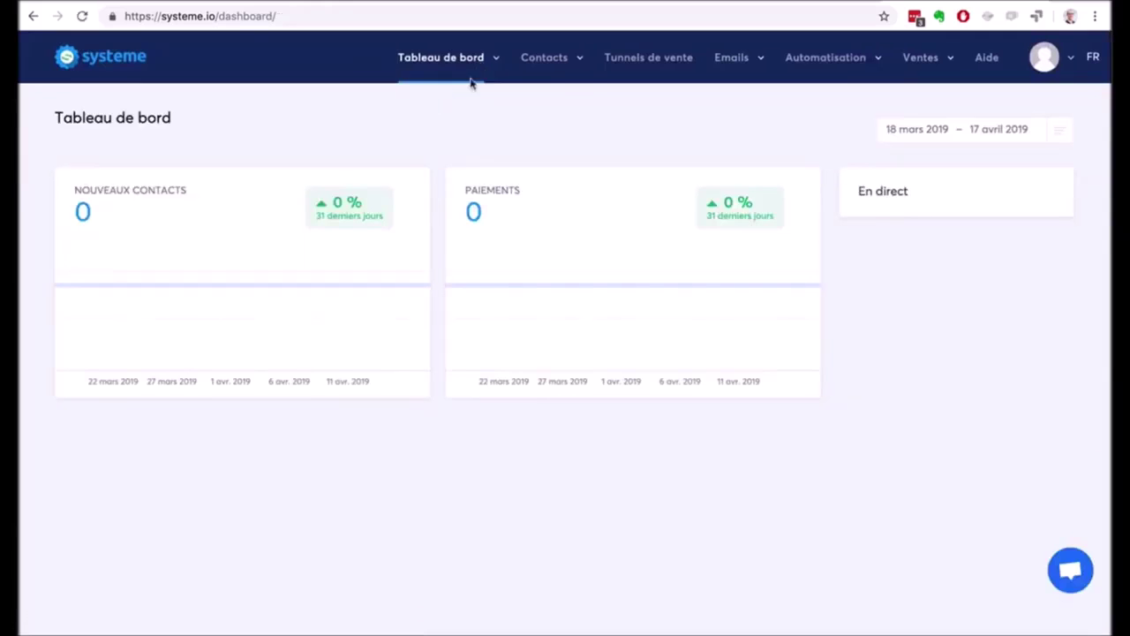
{"action": "mouse_move", "coordinate": [537, 69]}
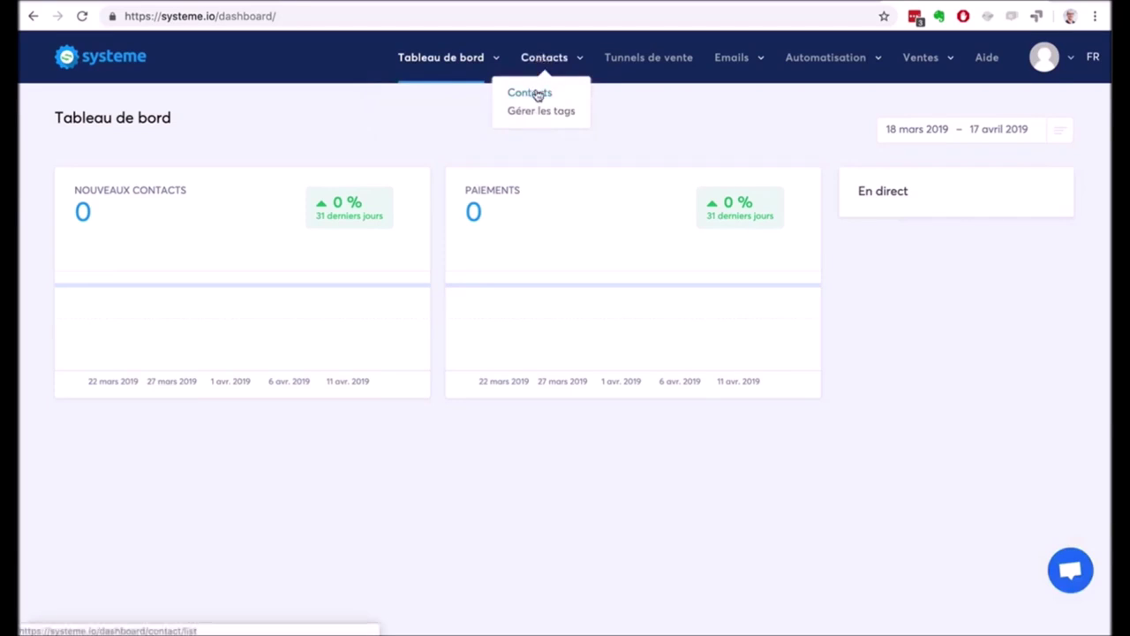
{"action": "left_click", "coordinate": [537, 93]}
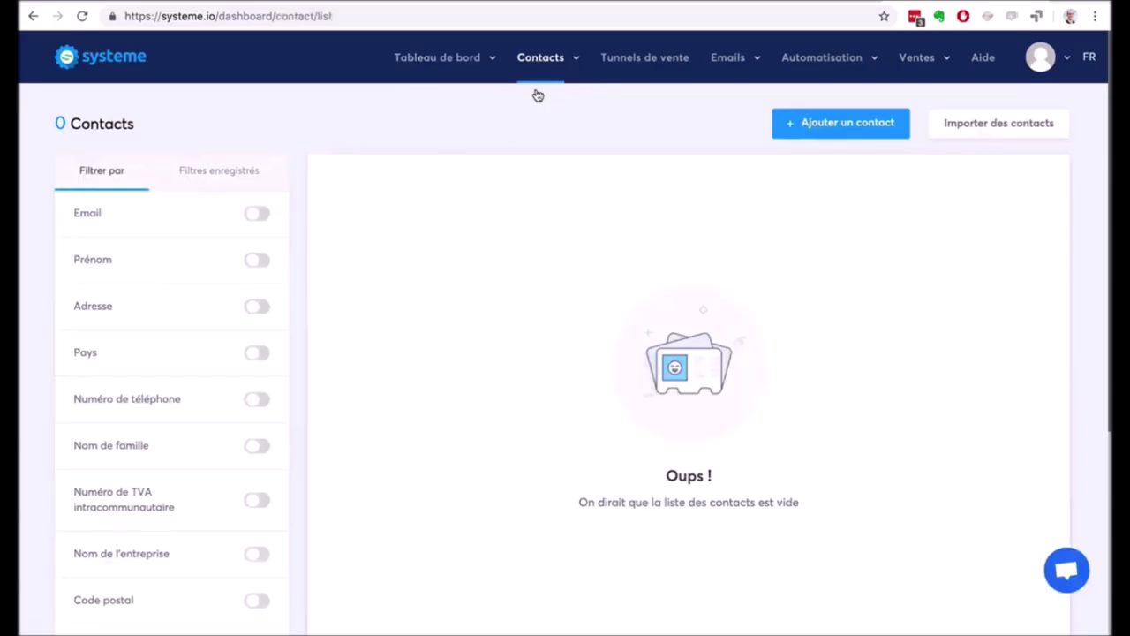
{"action": "scroll", "coordinate": [200, 262], "scroll_direction": "down", "scroll_amount": 5}
{"action": "scroll", "coordinate": [201, 261], "scroll_direction": "up", "scroll_amount": 4}
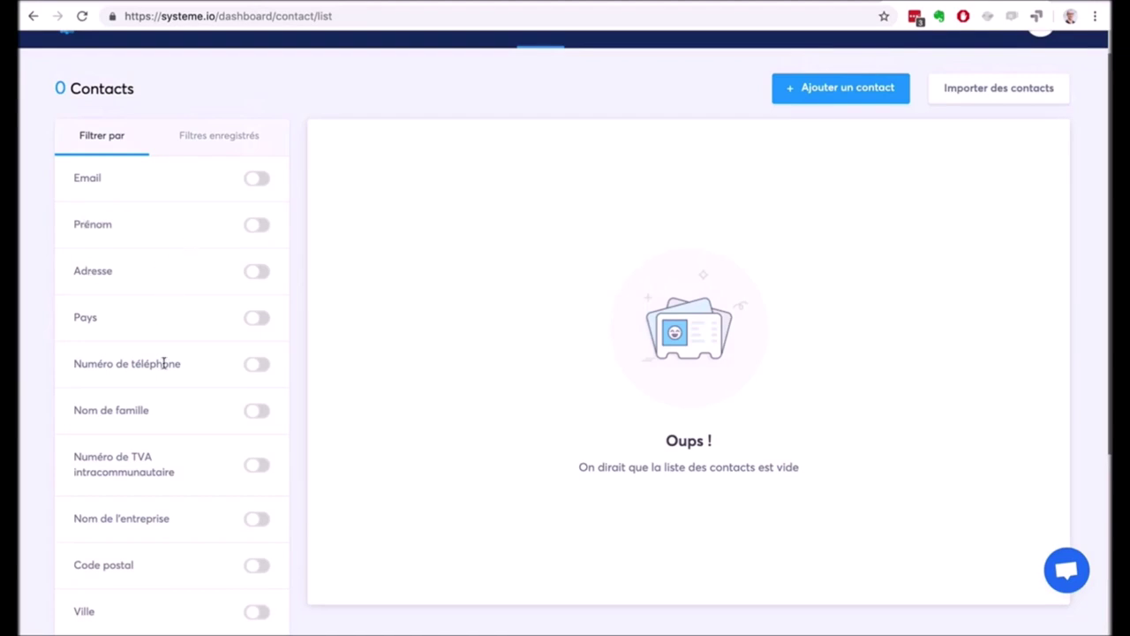
{"action": "scroll", "coordinate": [163, 363], "scroll_direction": "down", "scroll_amount": 5}
{"action": "scroll", "coordinate": [163, 368], "scroll_direction": "down", "scroll_amount": 2}
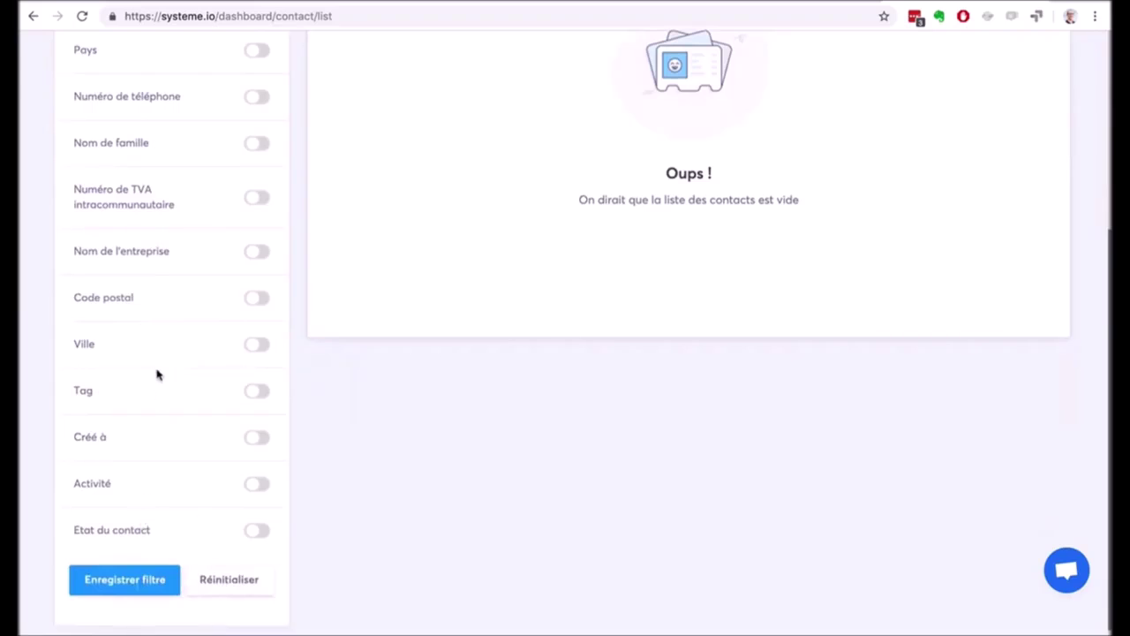
{"action": "scroll", "coordinate": [157, 371], "scroll_direction": "up", "scroll_amount": 5}
- View the tag management page and the sales funnel list
{"action": "left_click", "coordinate": [539, 111]}
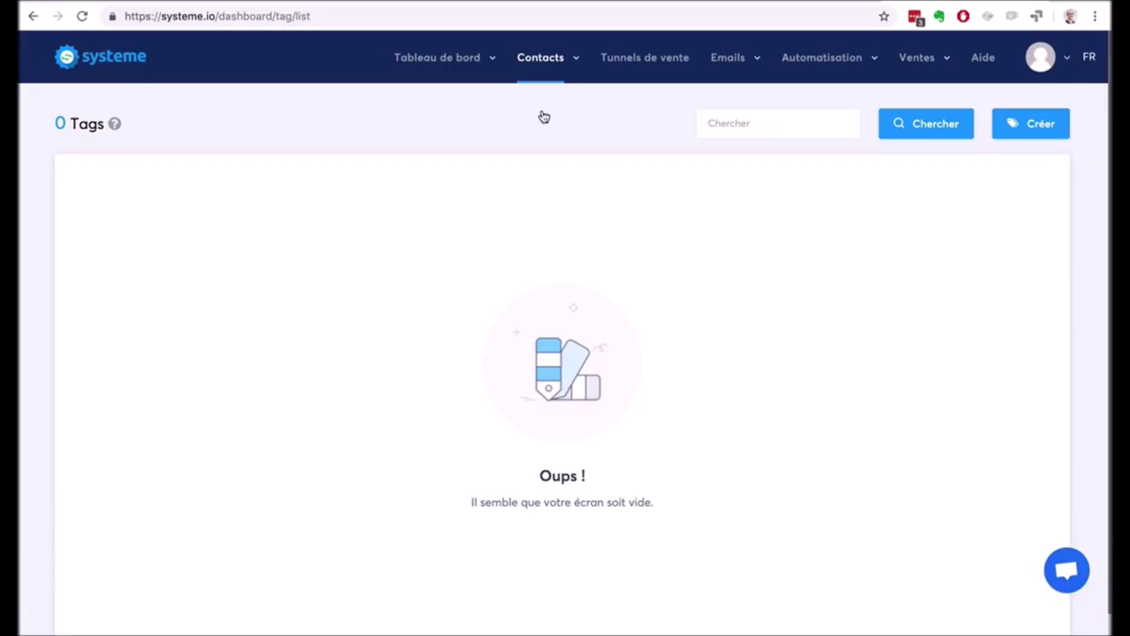
{"action": "left_click", "coordinate": [669, 60]}
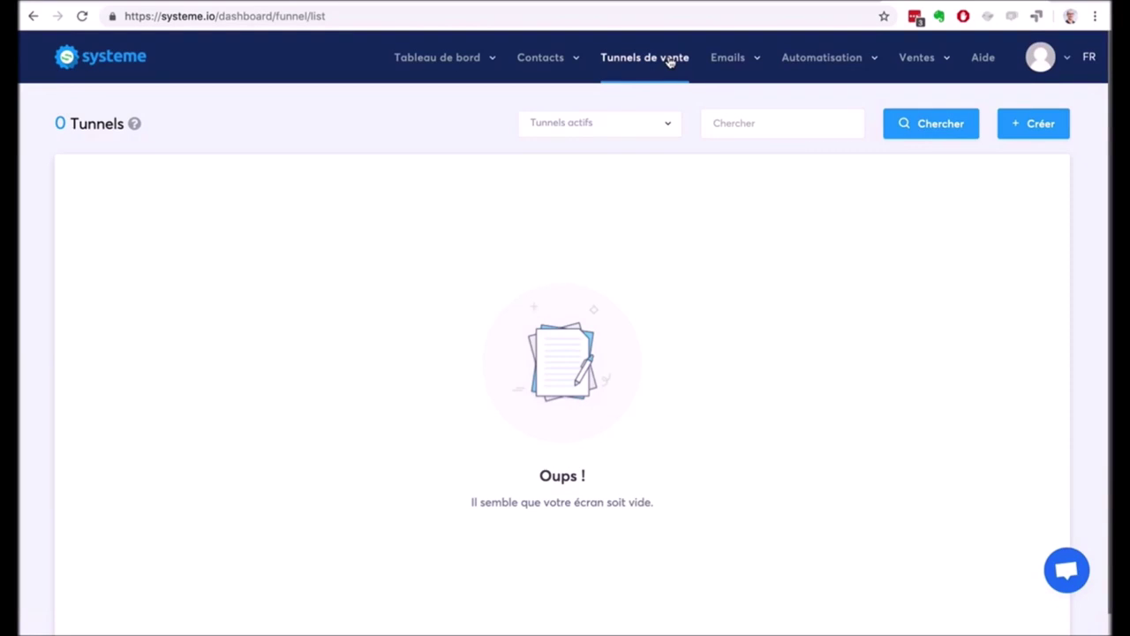
- Open the email statistics and look through the charts for sent emails, opens, spam and bounces
{"action": "mouse_move", "coordinate": [727, 67]}
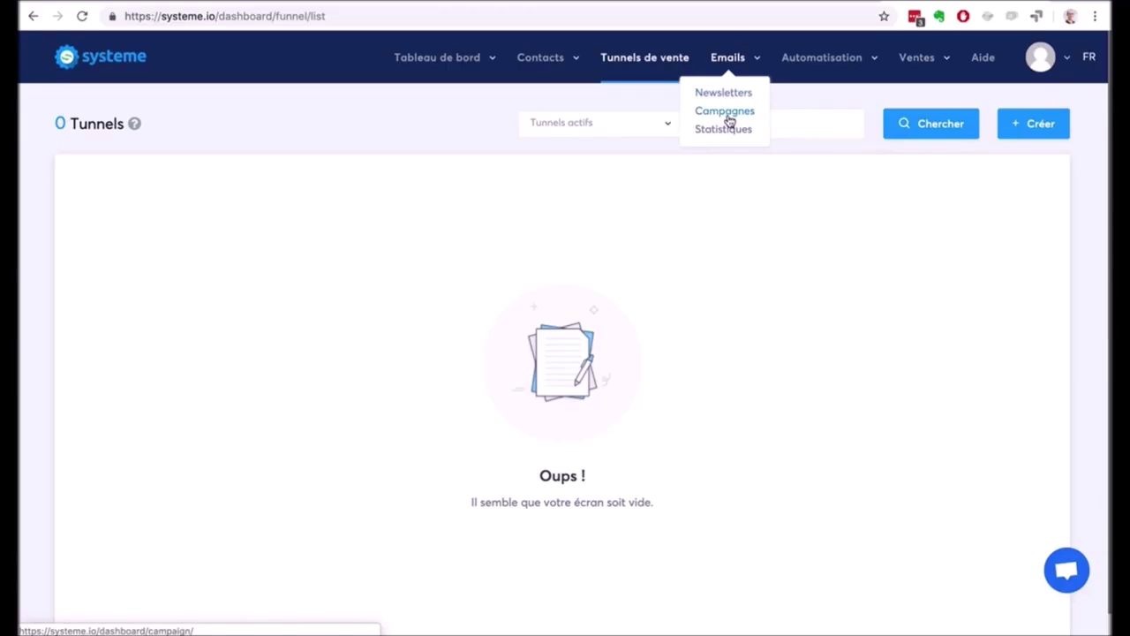
{"action": "left_click", "coordinate": [726, 129]}
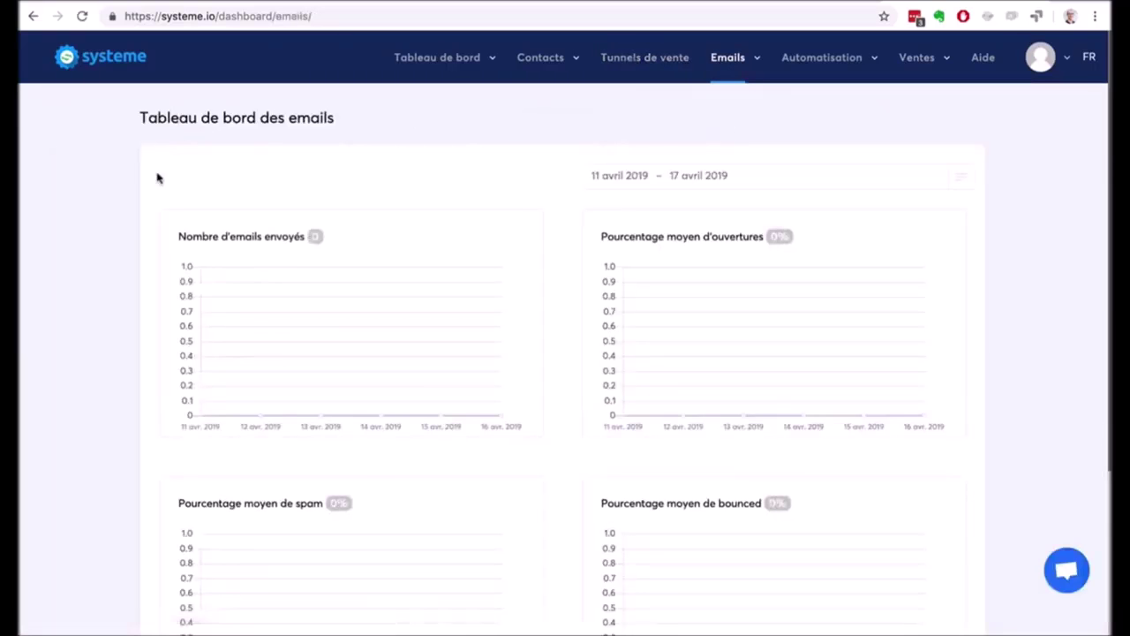
{"action": "scroll", "coordinate": [147, 222], "scroll_direction": "down", "scroll_amount": 5}
{"action": "scroll", "coordinate": [147, 222], "scroll_direction": "up", "scroll_amount": 5}
- View the automation rules list and the workflow editor's list
{"action": "left_click", "coordinate": [830, 64]}
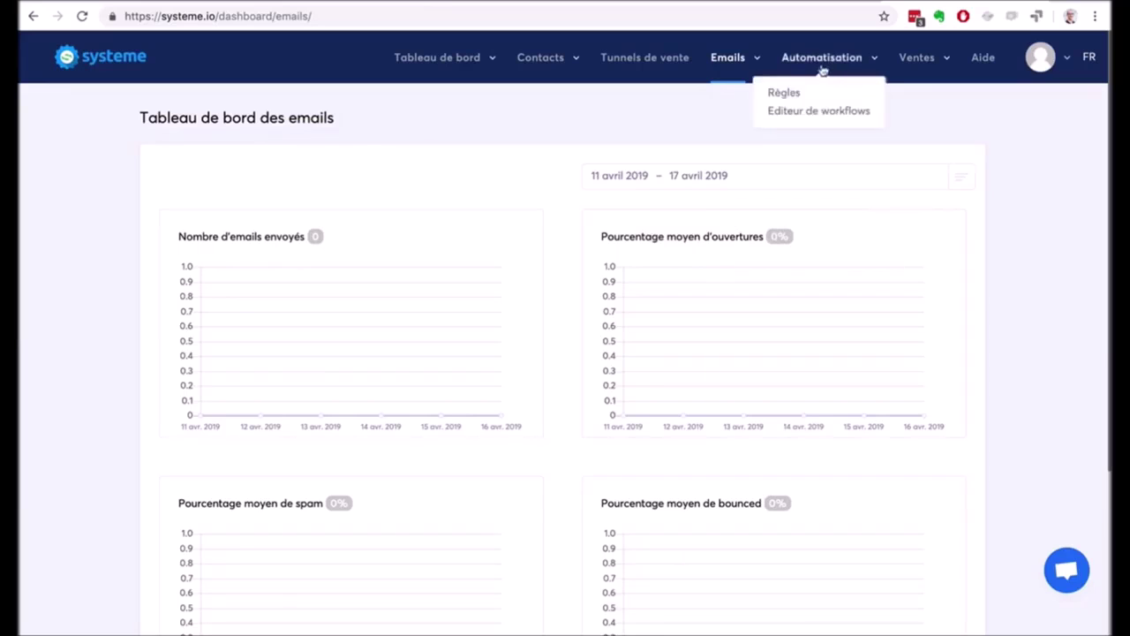
{"action": "left_click", "coordinate": [782, 93]}
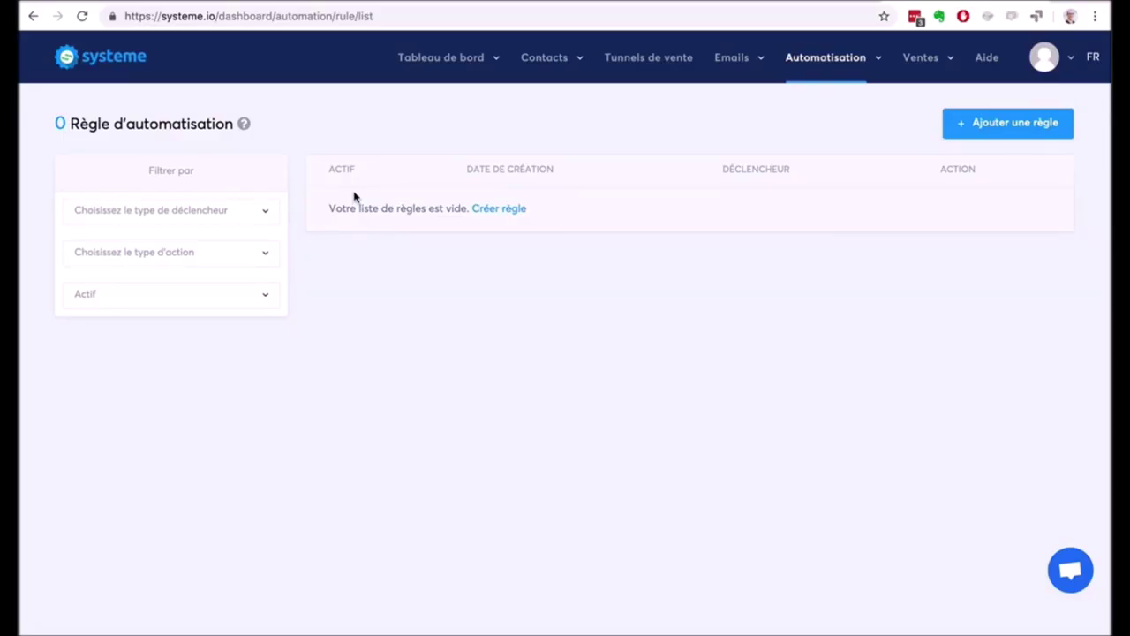
{"action": "mouse_move", "coordinate": [839, 60]}
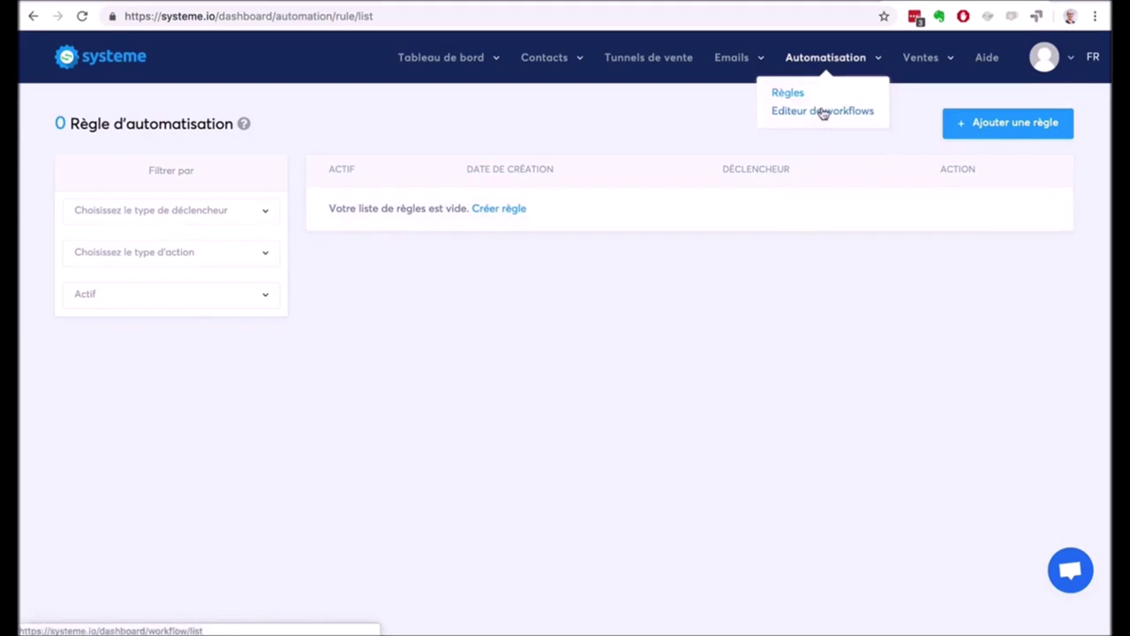
{"action": "left_click", "coordinate": [821, 112]}
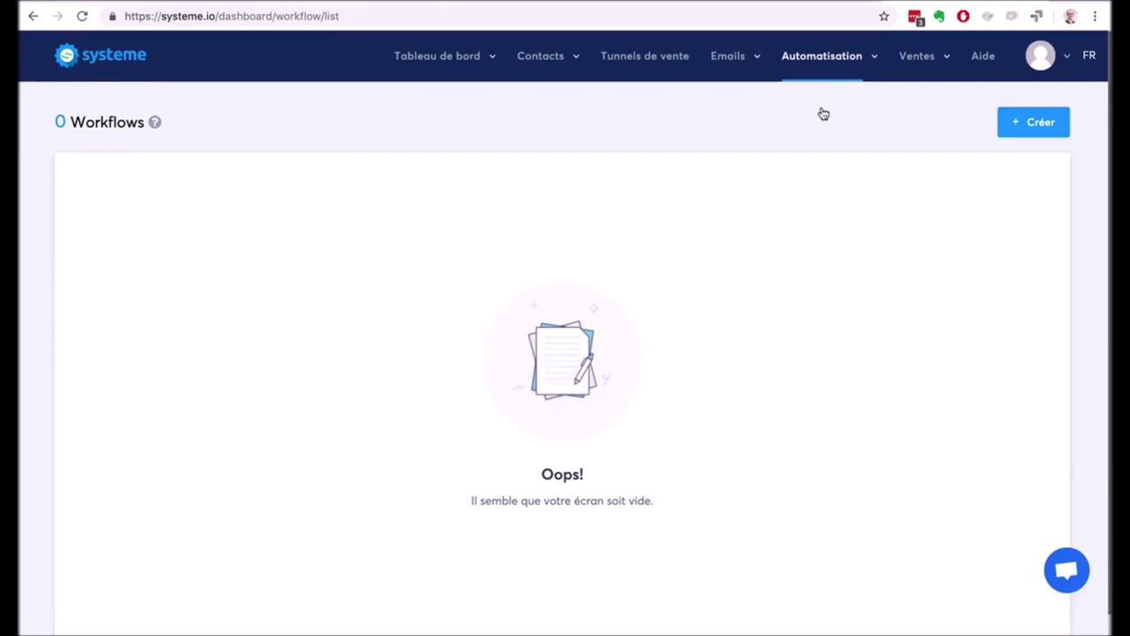
- View the product list and the discount coupons page of the sales section
{"action": "mouse_move", "coordinate": [931, 56]}
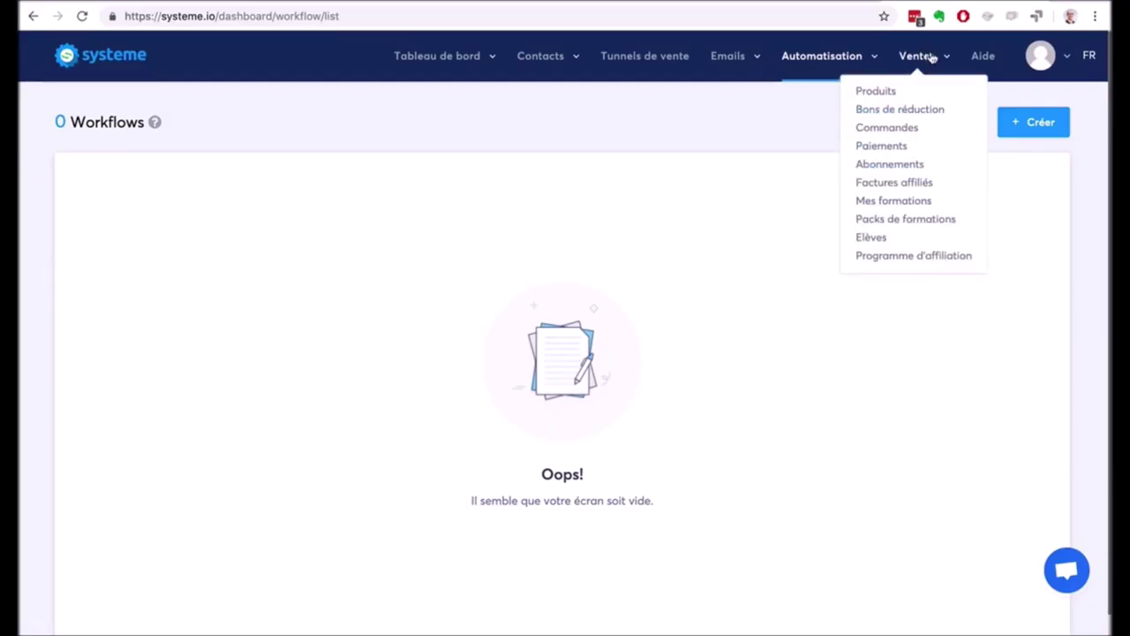
{"action": "left_click", "coordinate": [877, 97]}
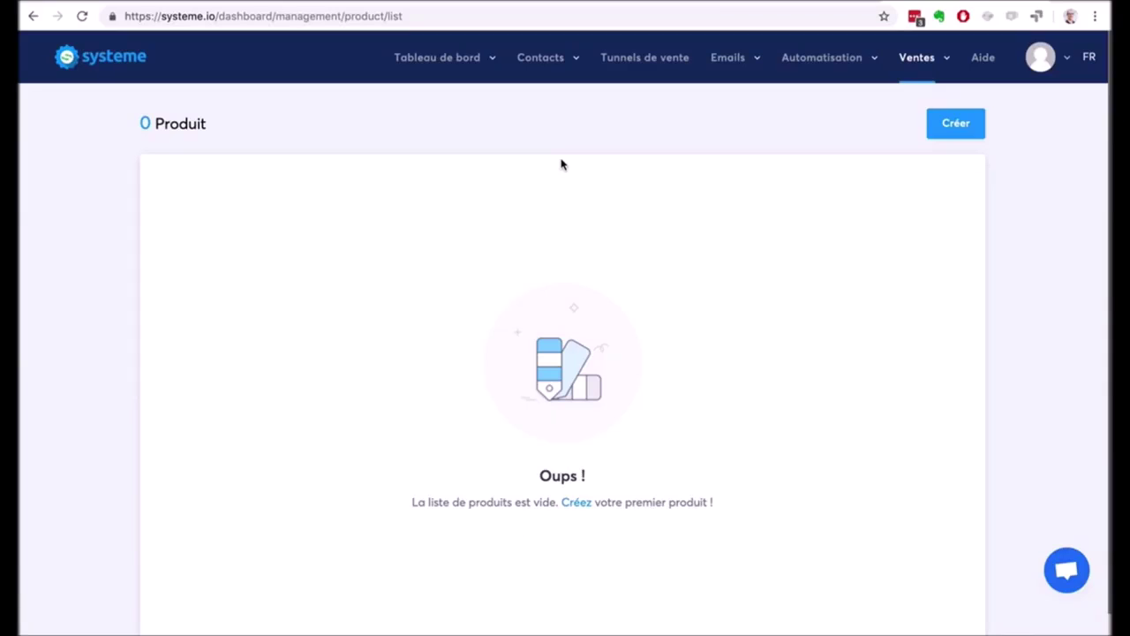
{"action": "mouse_move", "coordinate": [934, 71]}
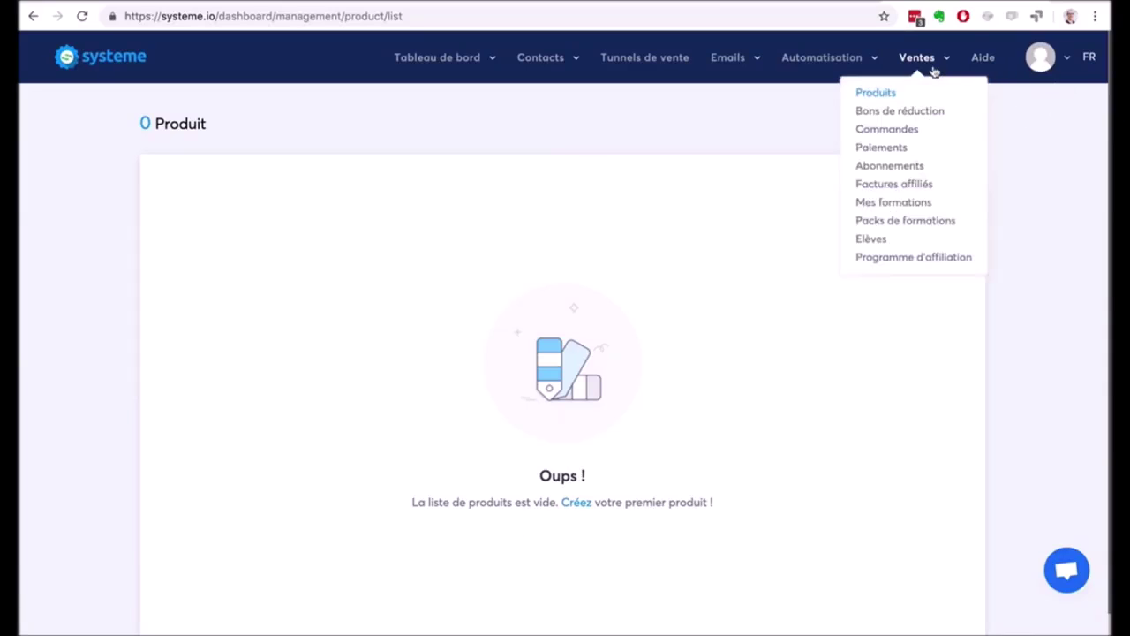
{"action": "left_click", "coordinate": [924, 112]}
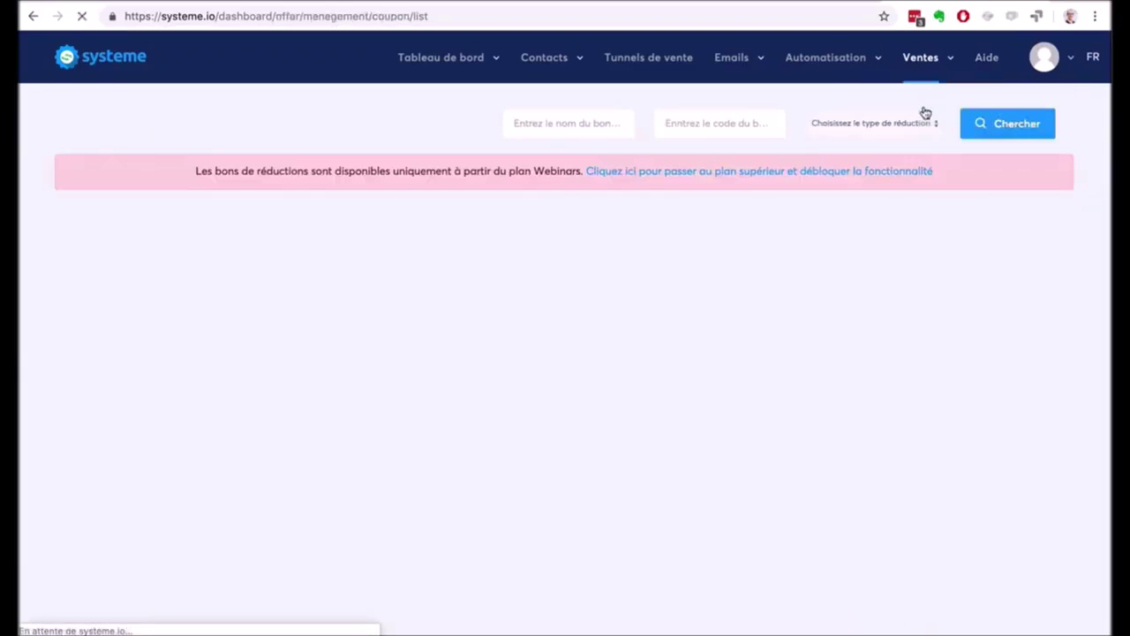
- View the orders list and the payments list of the sales section
{"action": "mouse_move", "coordinate": [916, 70]}
{"action": "left_click", "coordinate": [900, 130]}
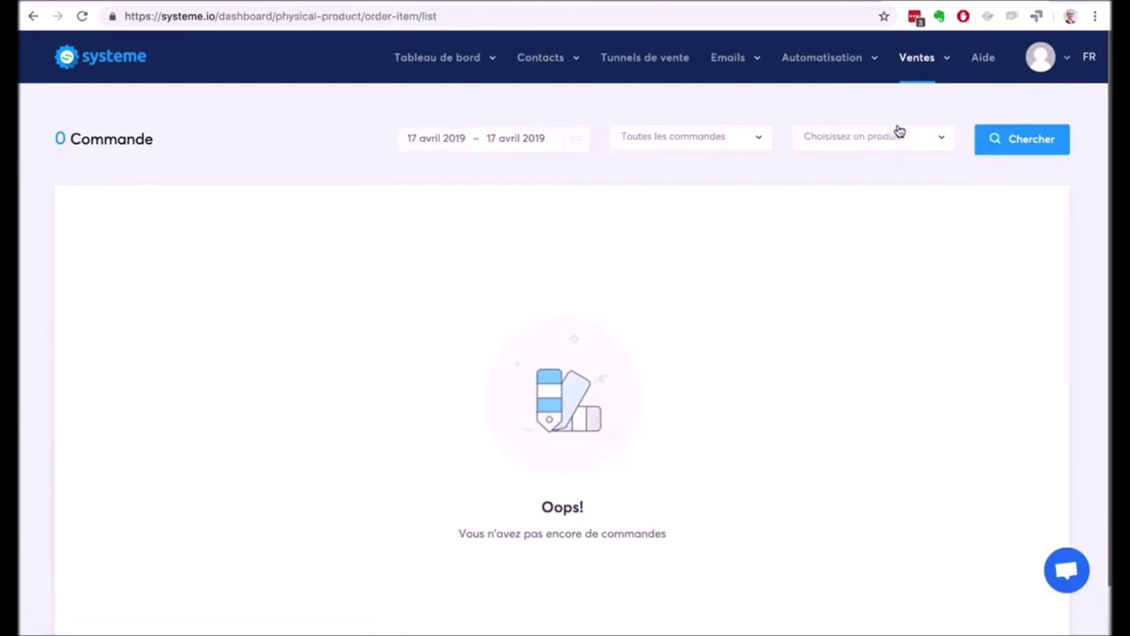
{"action": "mouse_move", "coordinate": [910, 71]}
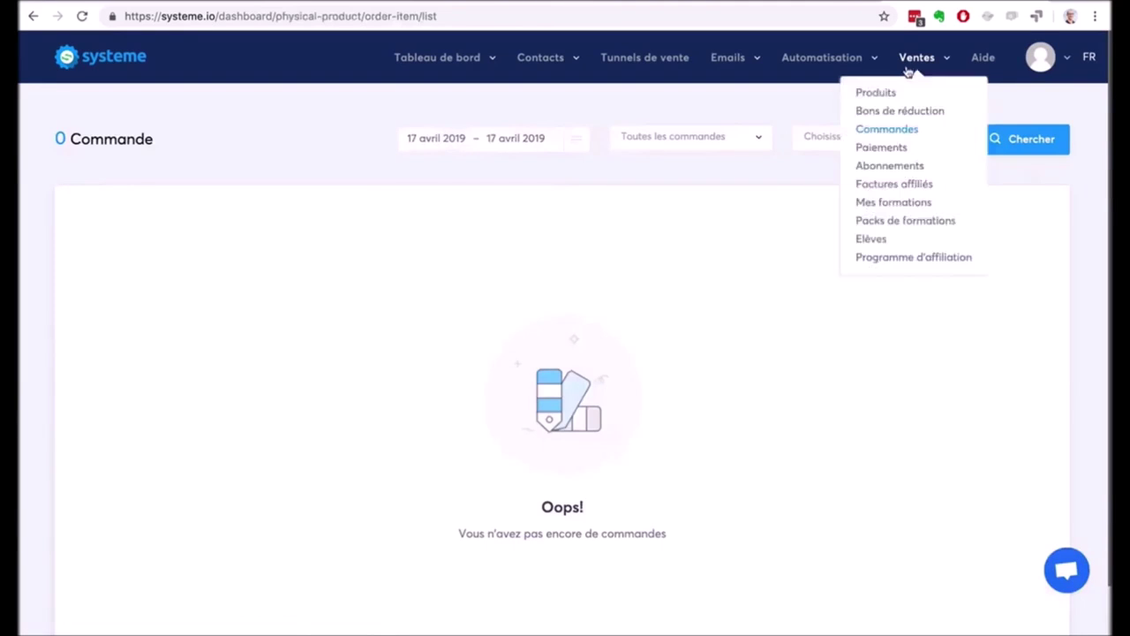
{"action": "left_click", "coordinate": [885, 148]}
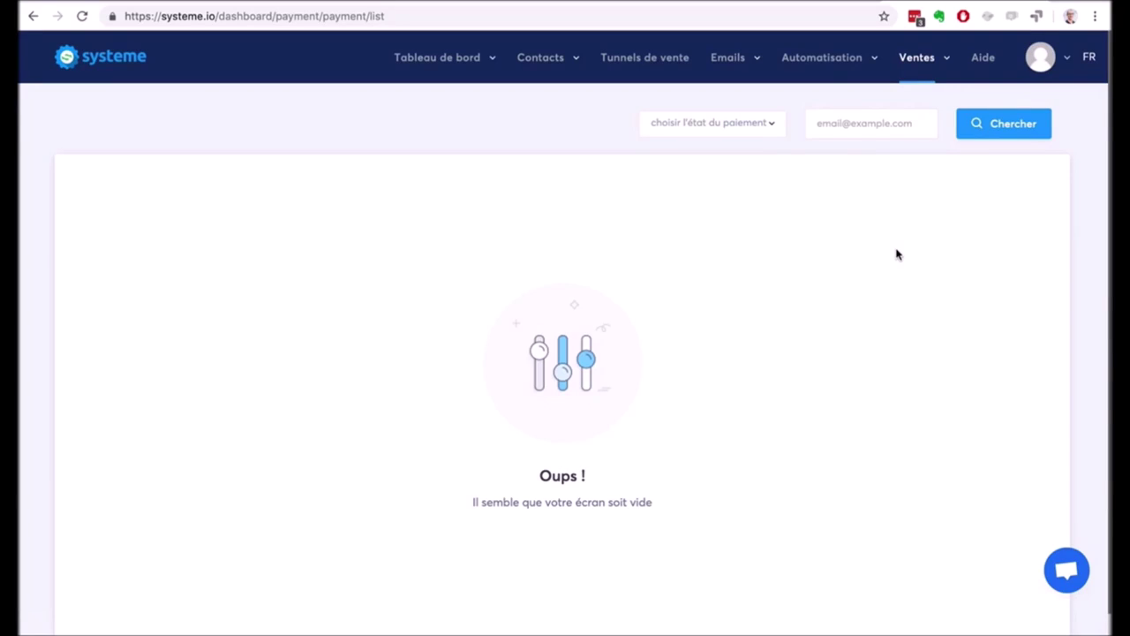
- Open the subscriptions list of the sales section
{"action": "mouse_move", "coordinate": [920, 65]}
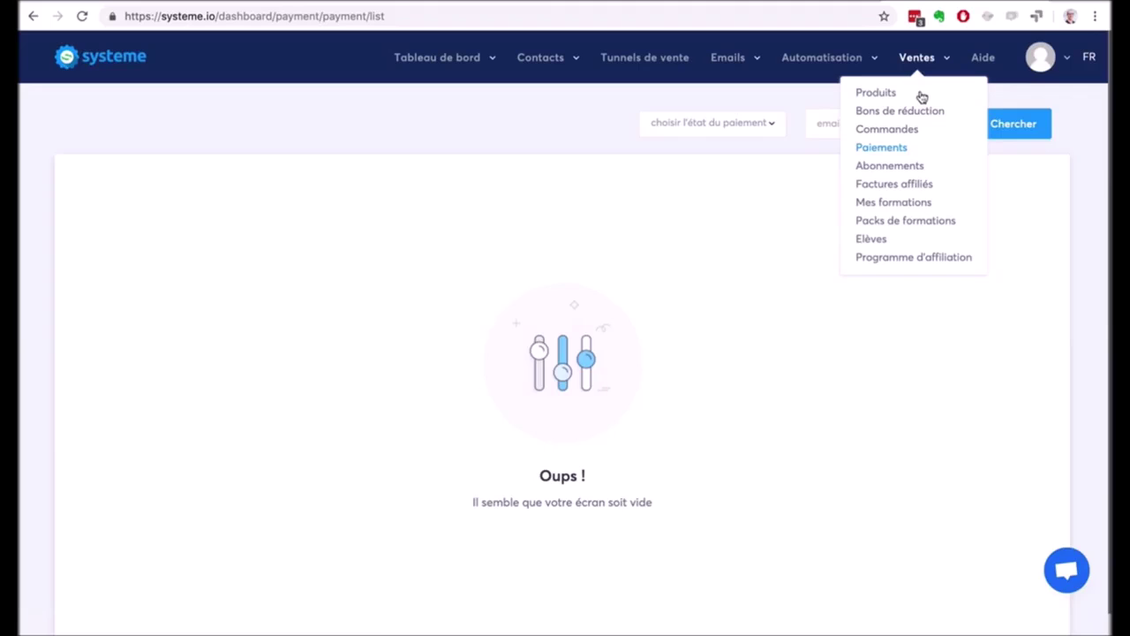
{"action": "left_click", "coordinate": [893, 167]}
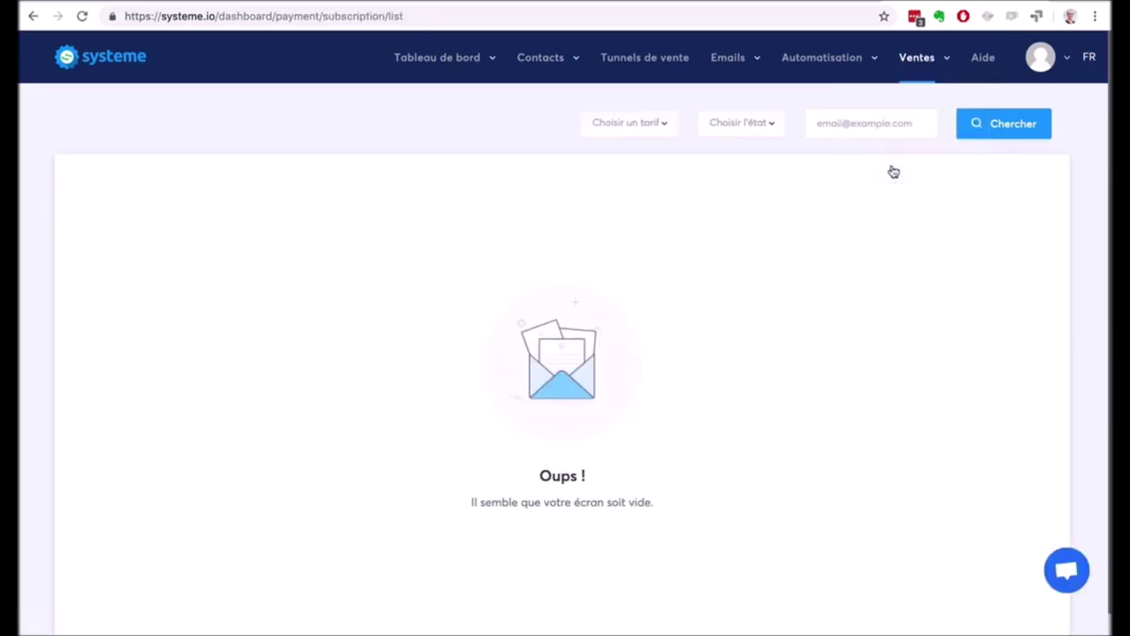
- View the affiliate invoices list and the training courses list of the sales section
{"action": "mouse_move", "coordinate": [910, 71]}
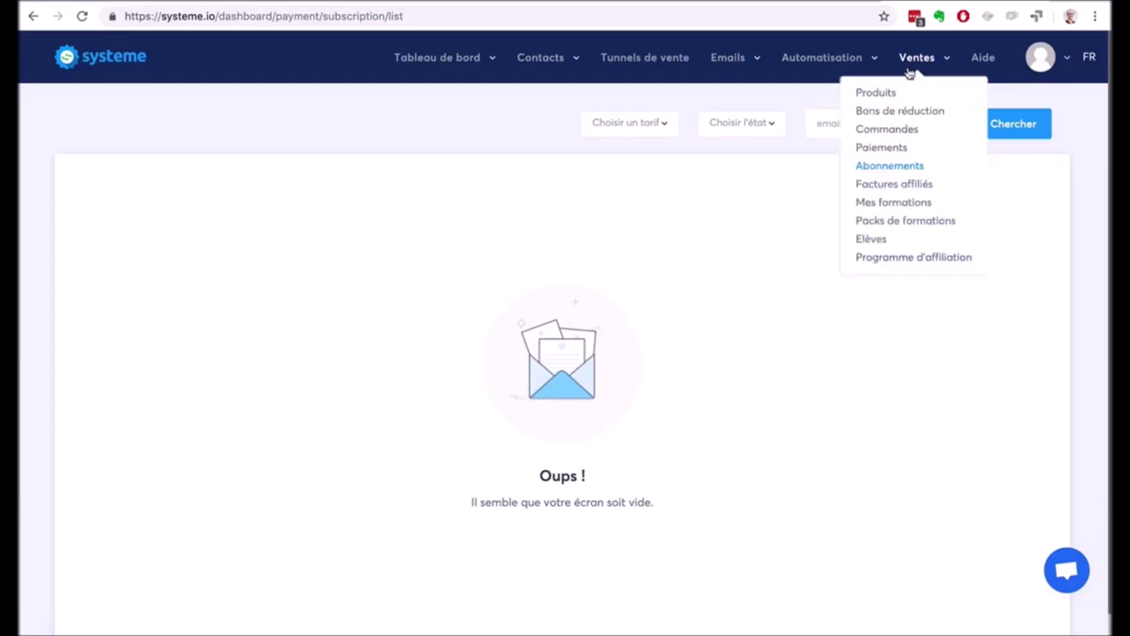
{"action": "left_click", "coordinate": [909, 186]}
{"action": "mouse_move", "coordinate": [917, 58]}
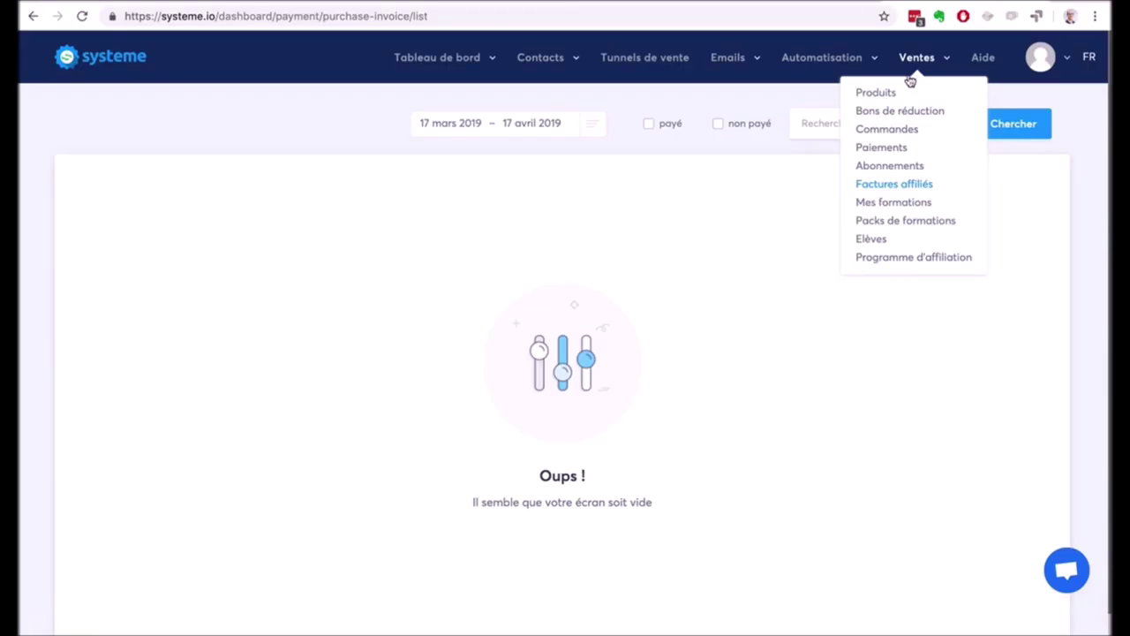
{"action": "left_click", "coordinate": [889, 205]}
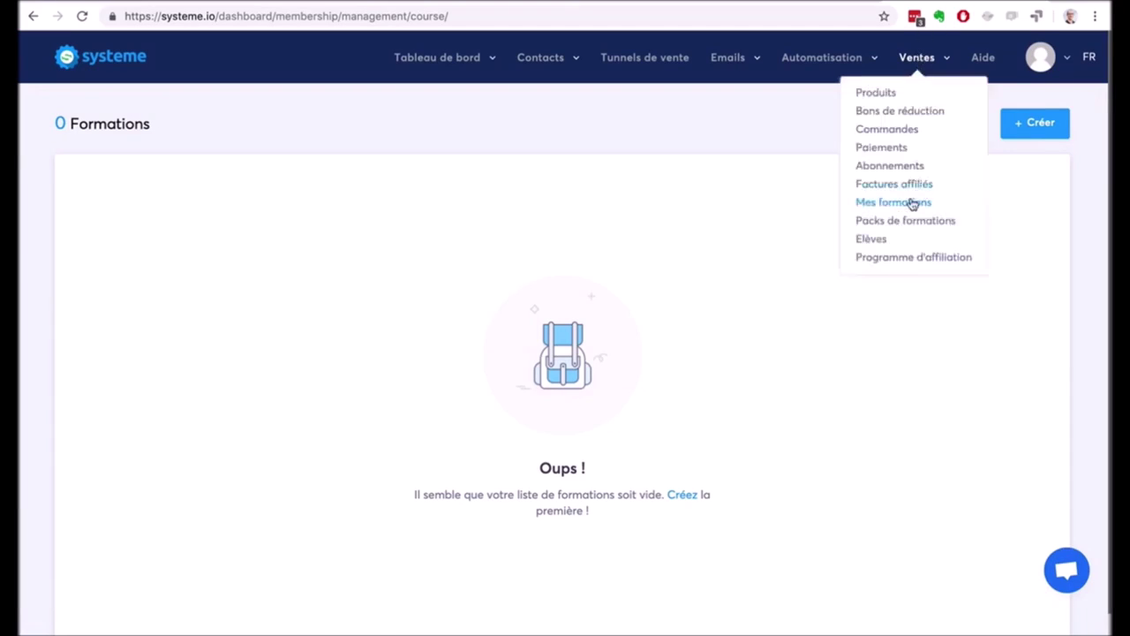
- View the course bundles page and the students list of the sales section
{"action": "left_click", "coordinate": [903, 222]}
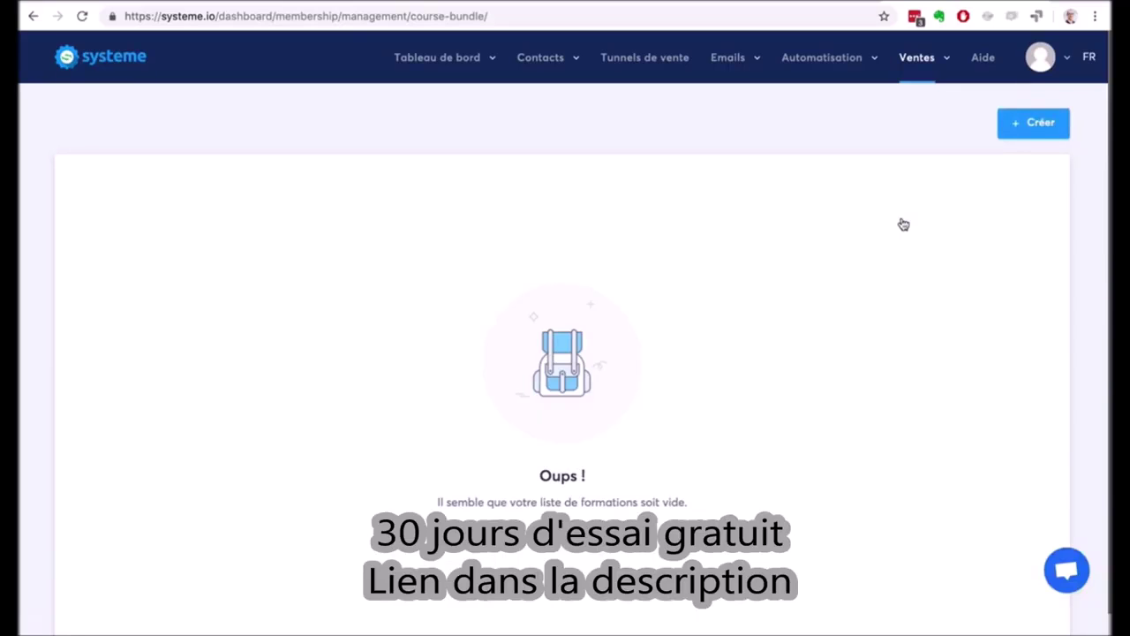
{"action": "mouse_move", "coordinate": [913, 67]}
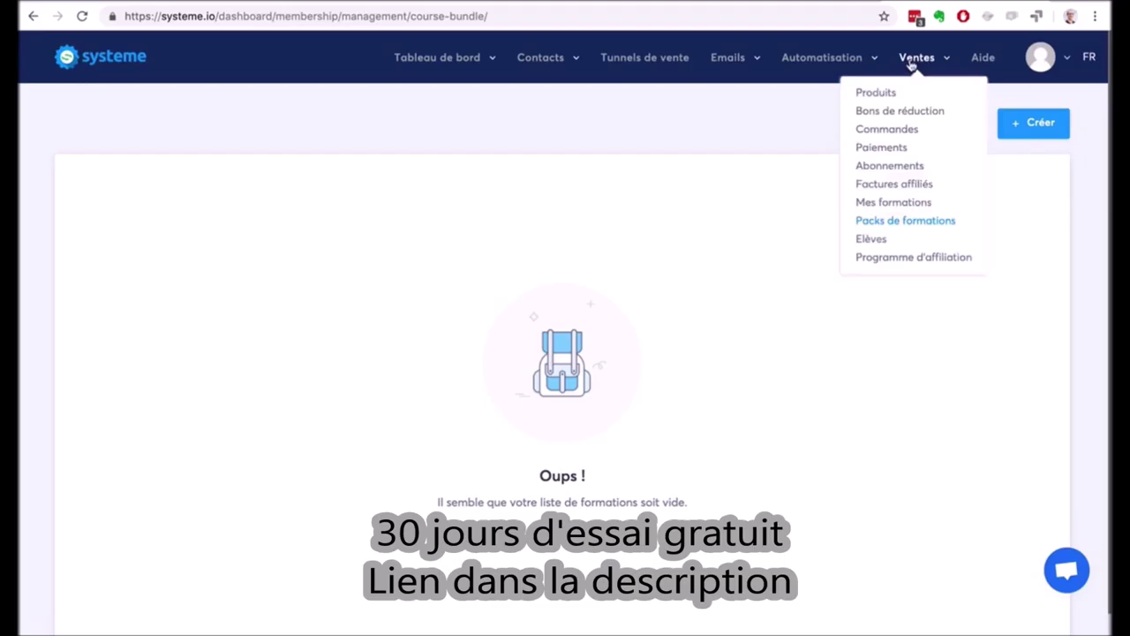
{"action": "left_click", "coordinate": [870, 238]}
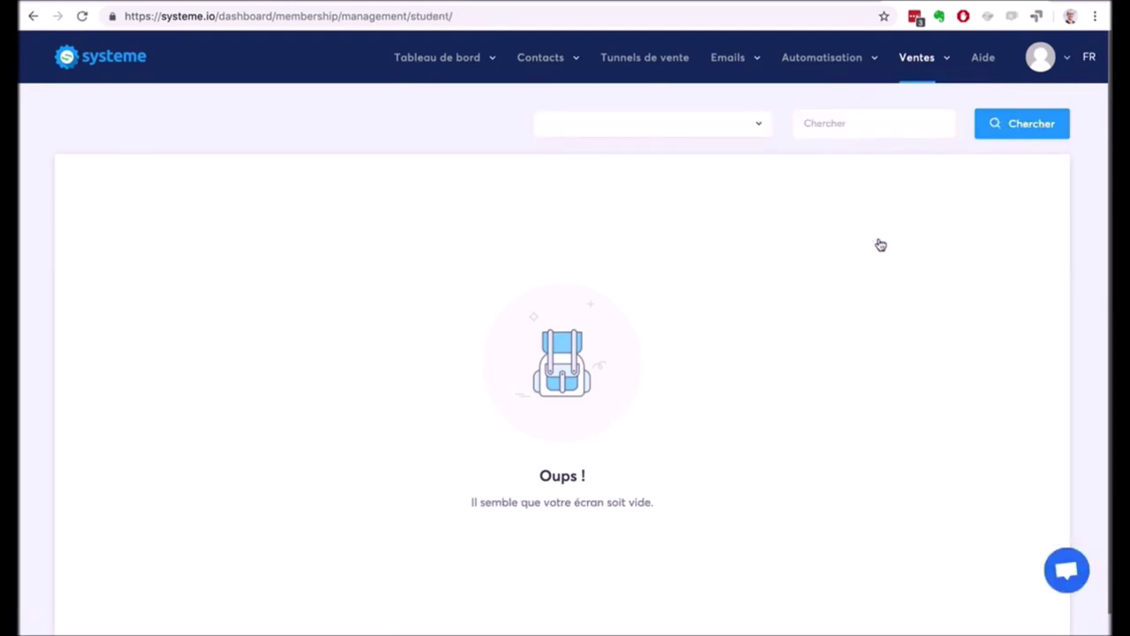
- View the affiliate programme dashboard of the sales section and show the available profile and account settings options
{"action": "mouse_move", "coordinate": [915, 70]}
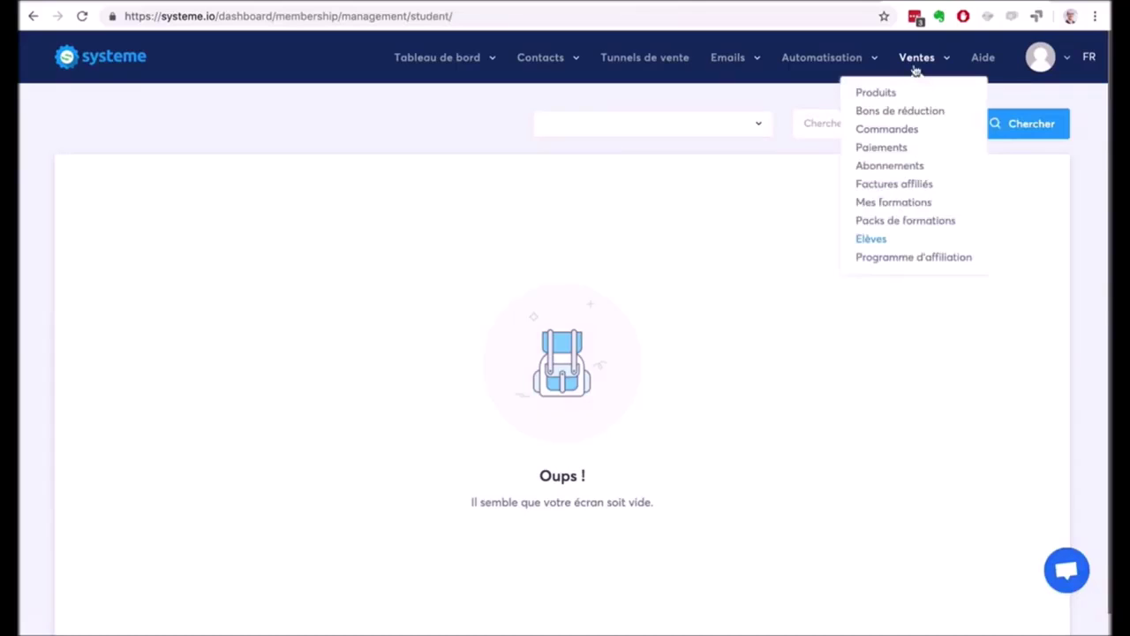
{"action": "left_click", "coordinate": [906, 257]}
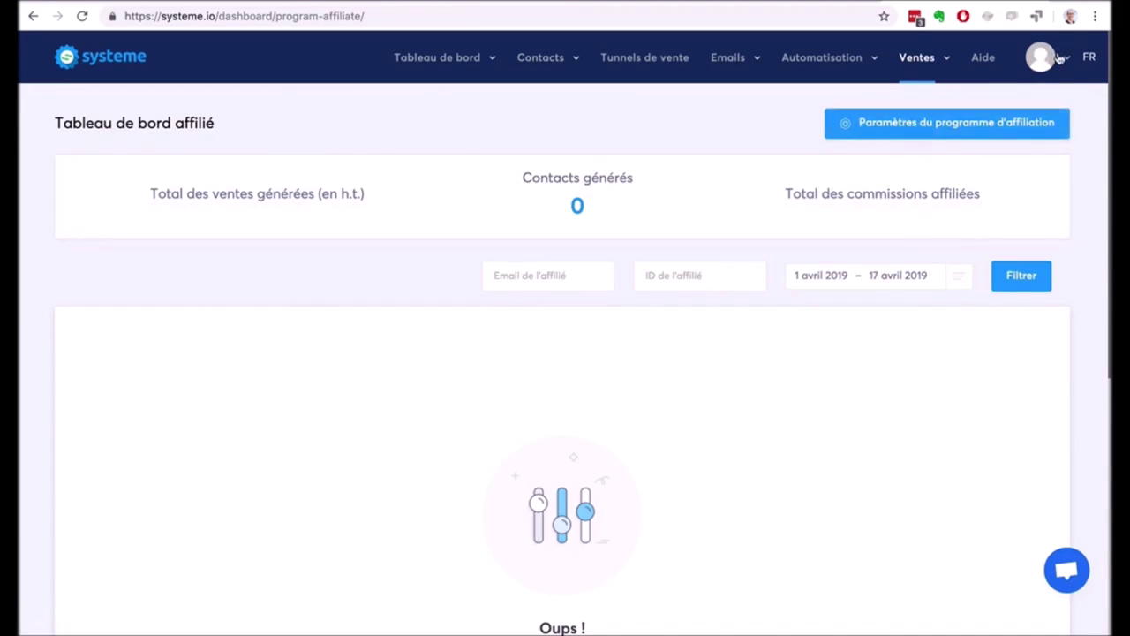
{"action": "mouse_move", "coordinate": [1059, 55]}
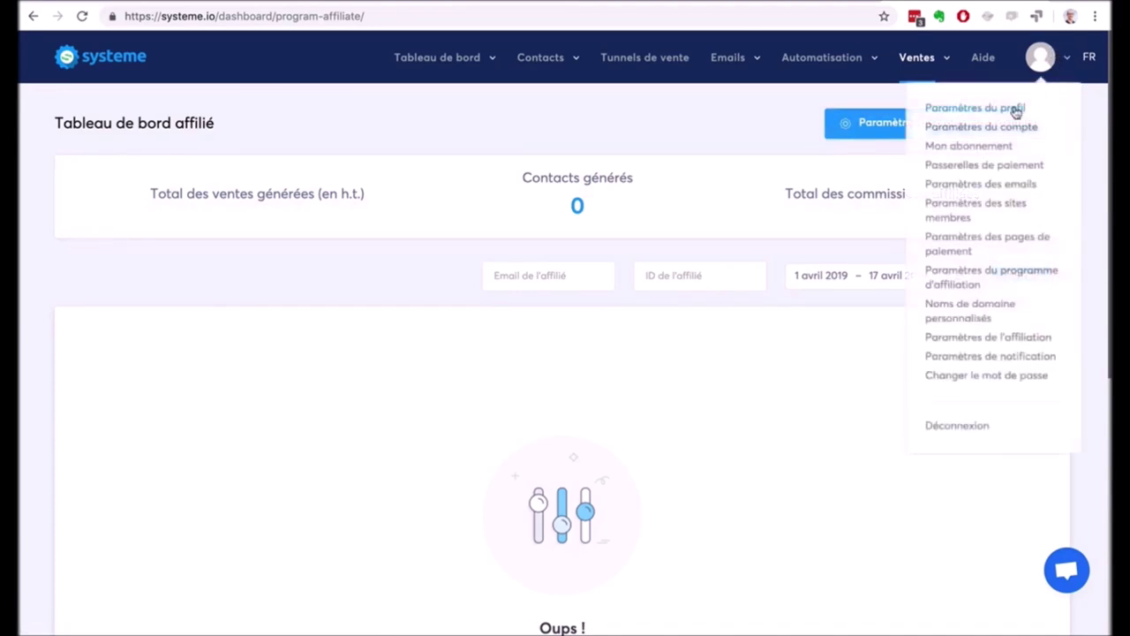